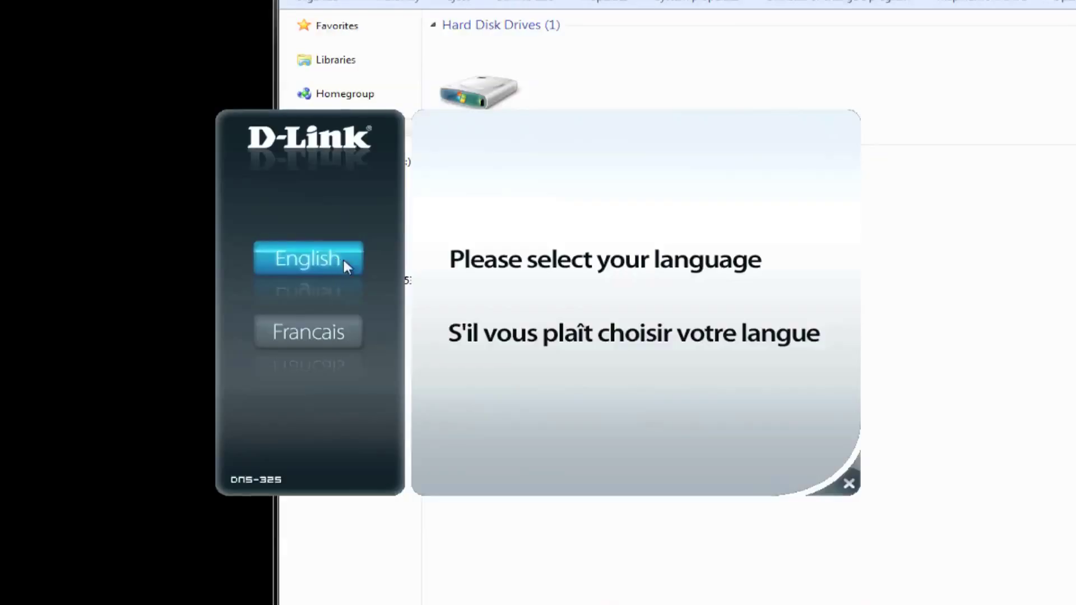
Step: Choose English, accept the licence agreement and start the ShareCenter Setup Wizard
left_click(342, 257)
left_click(593, 214)
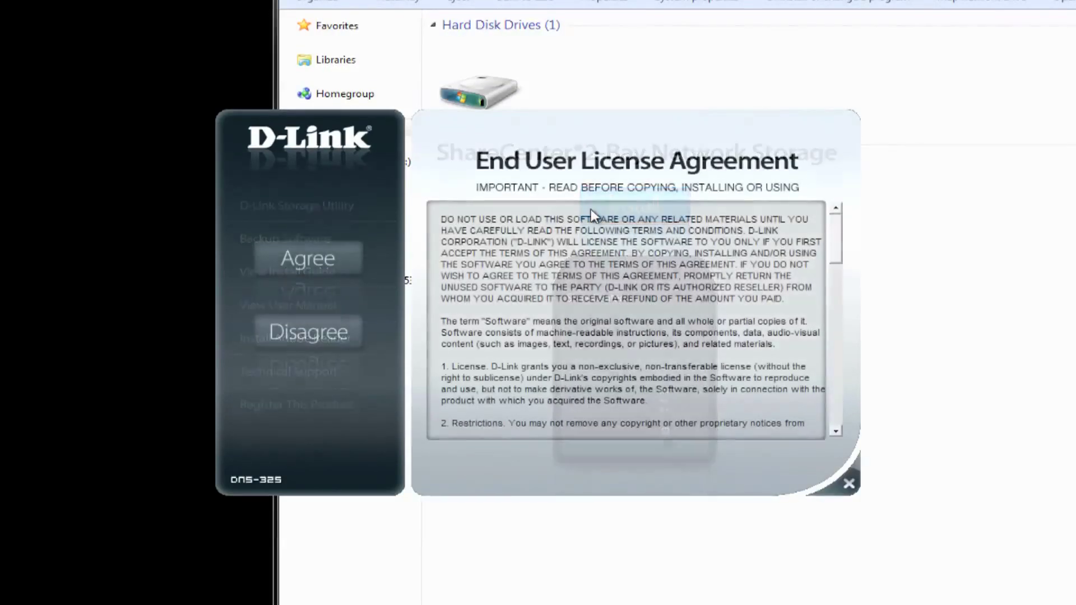
left_click(337, 259)
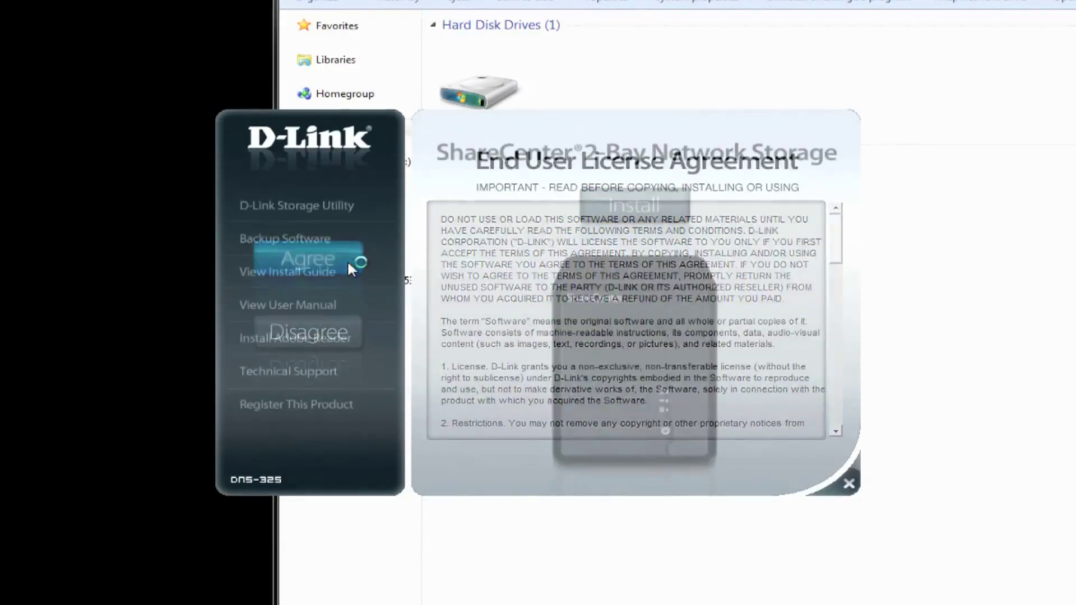
left_click(362, 266)
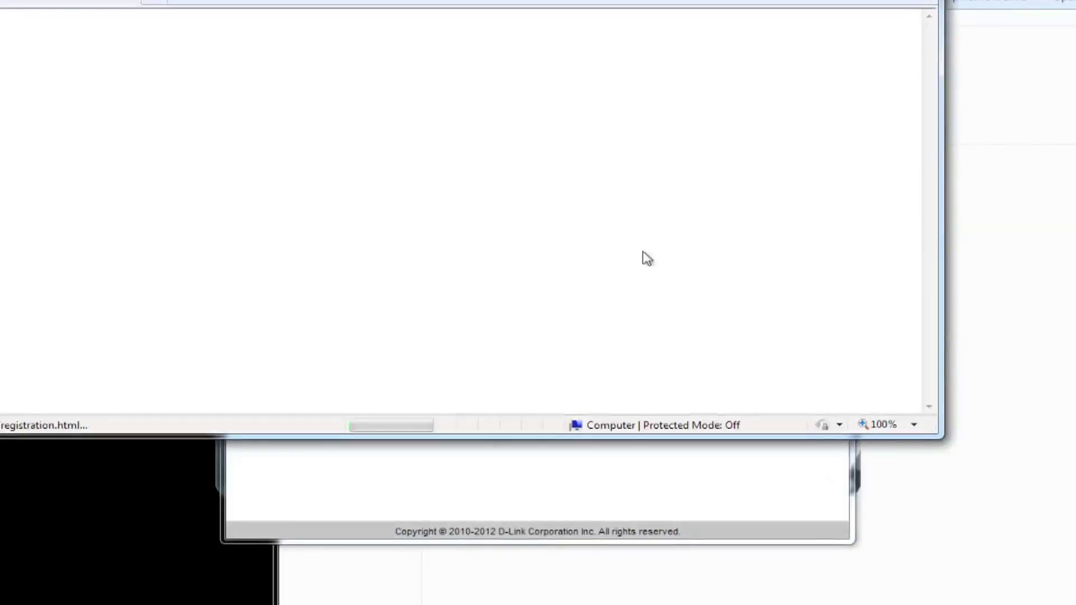
left_click(369, 398)
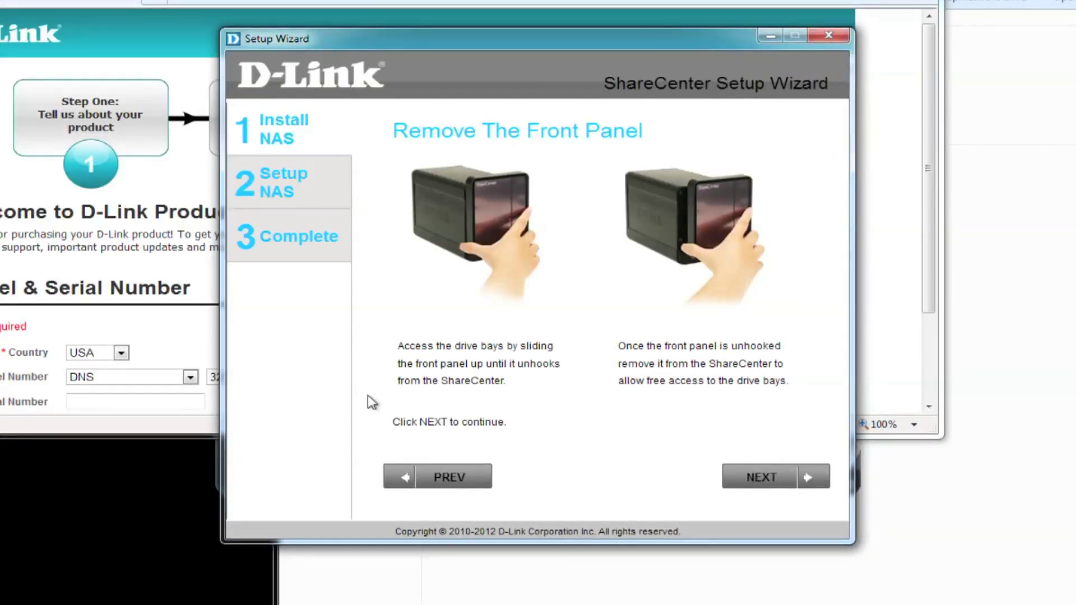
Step: Pass the drive, faceplate and network instructions, search, and select the NAS at 192.168.1.64
left_click(731, 474)
left_click(730, 474)
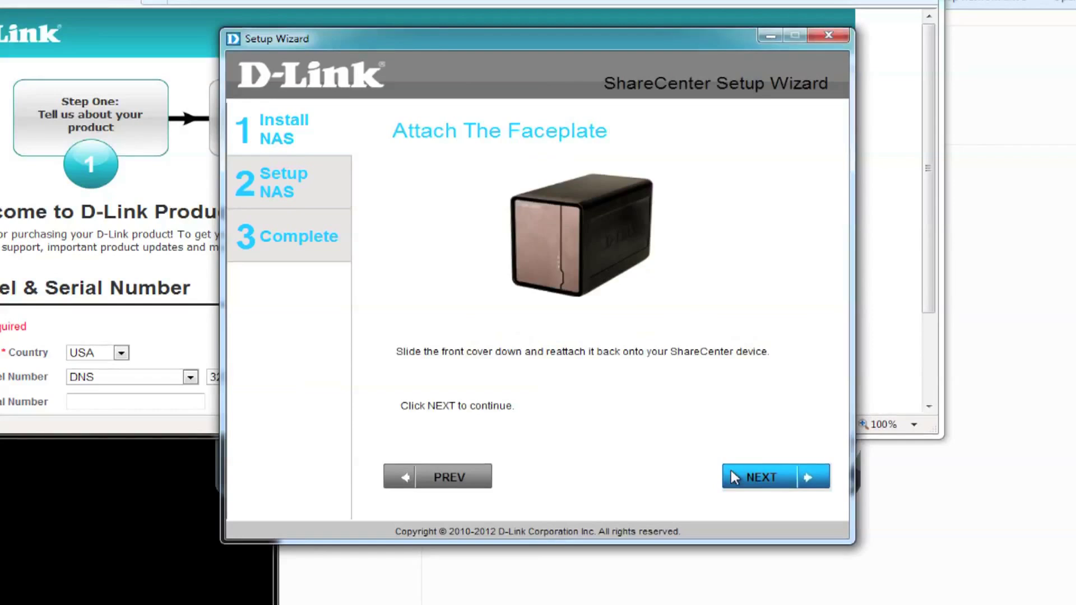
left_click(730, 473)
left_click(734, 477)
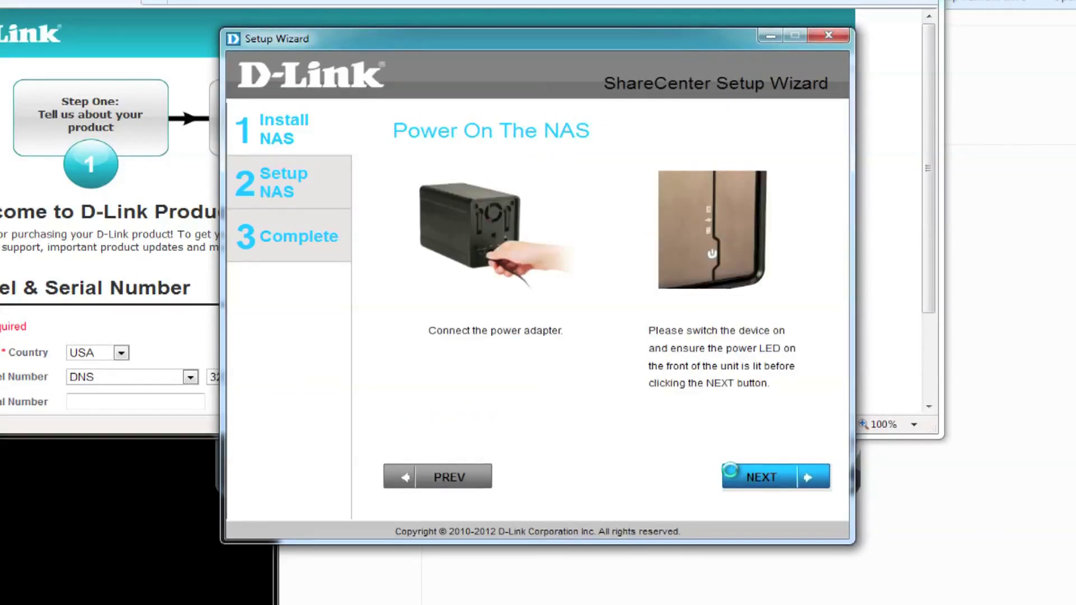
left_click(731, 473)
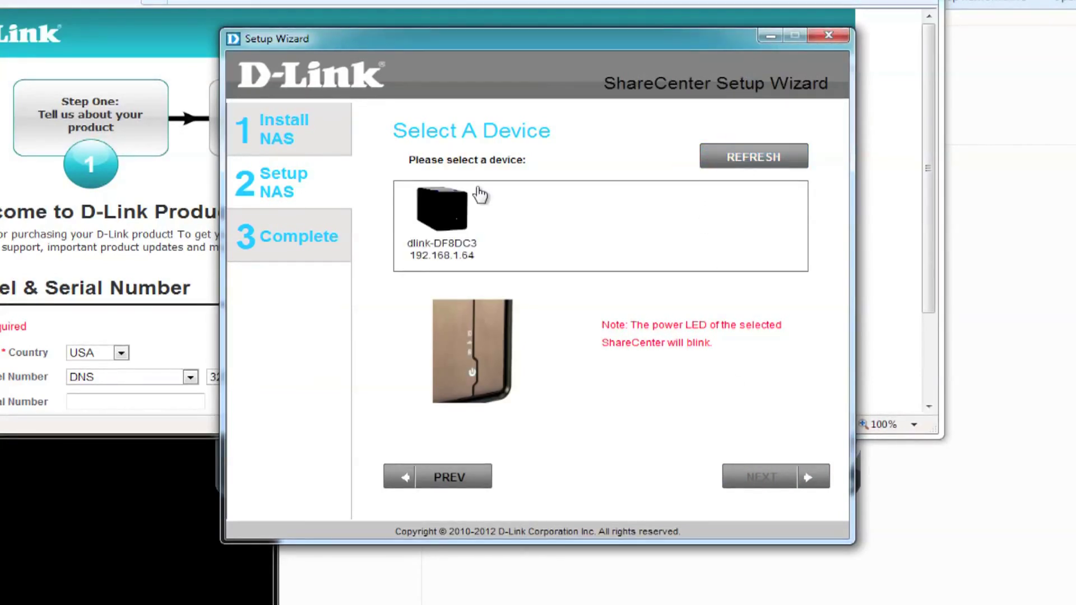
left_click(462, 205)
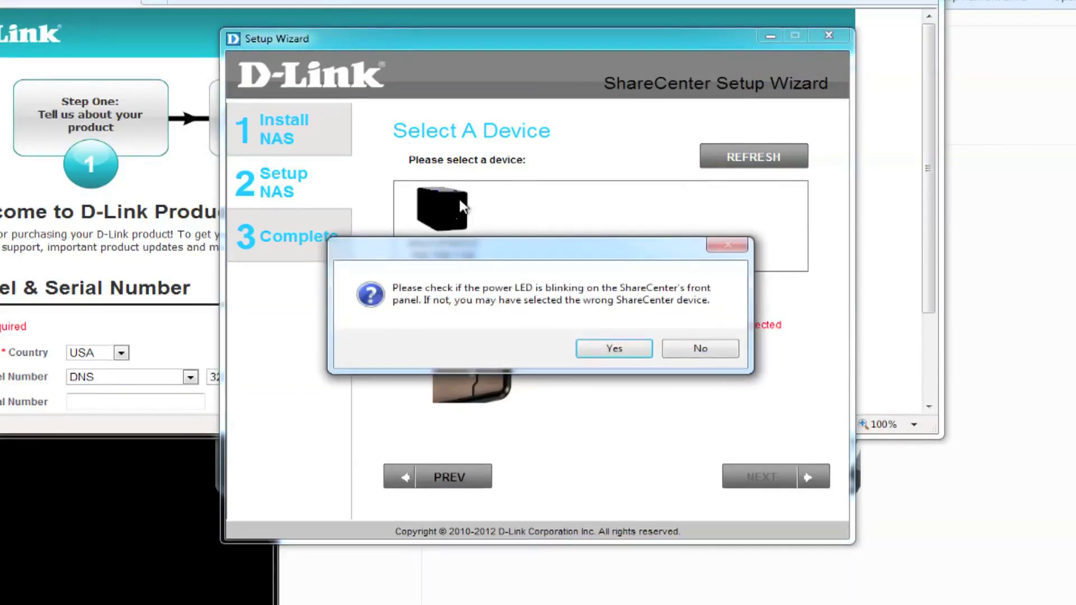
Step: Confirm the blinking power LED, log in with the blank default password, and save a new admin password
left_click(593, 348)
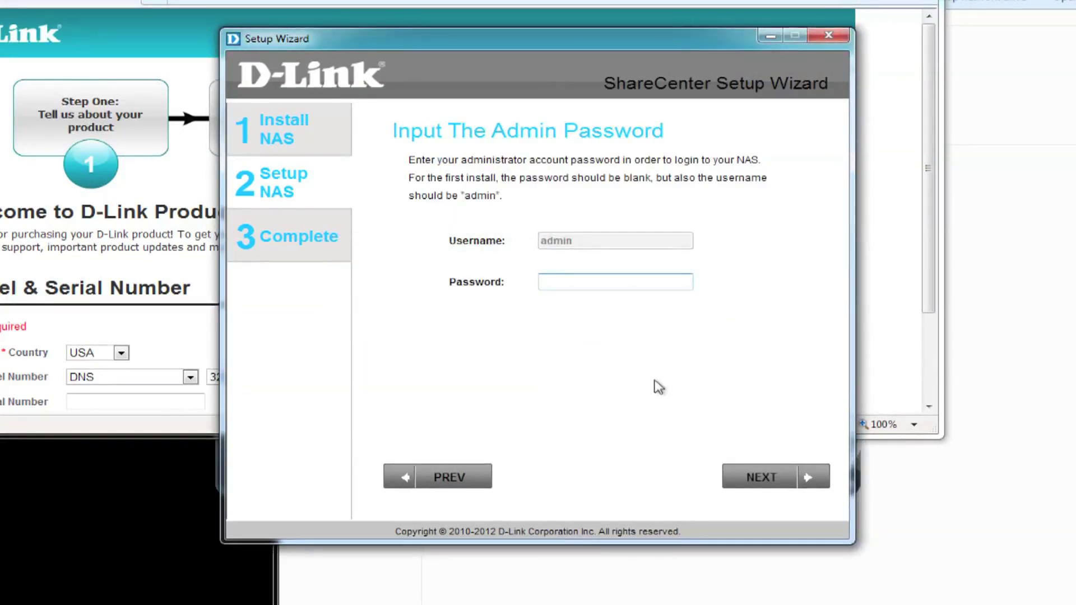
left_click(727, 473)
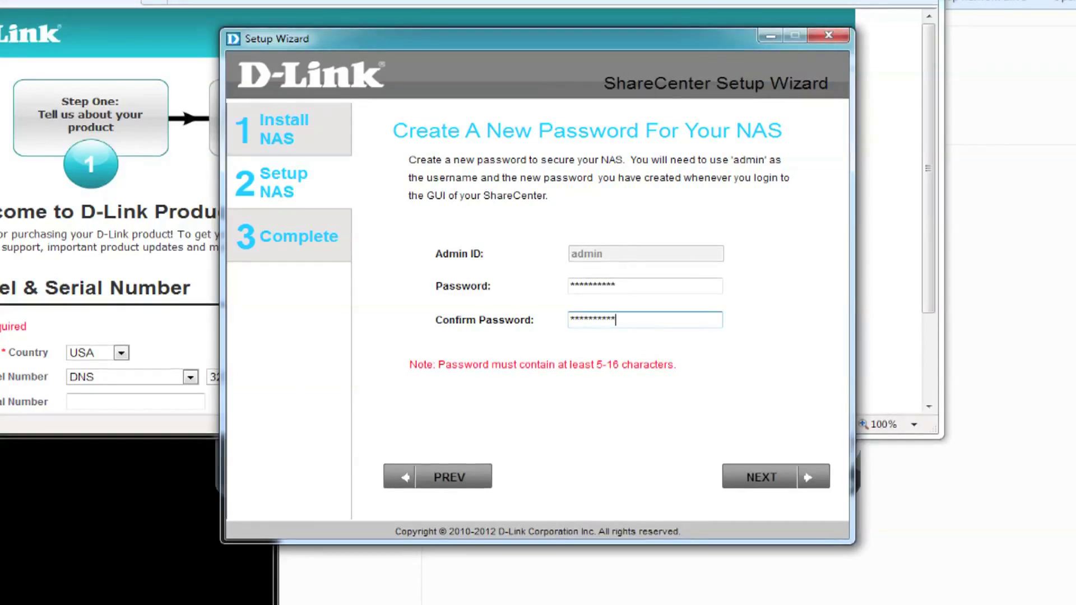
left_click(741, 473)
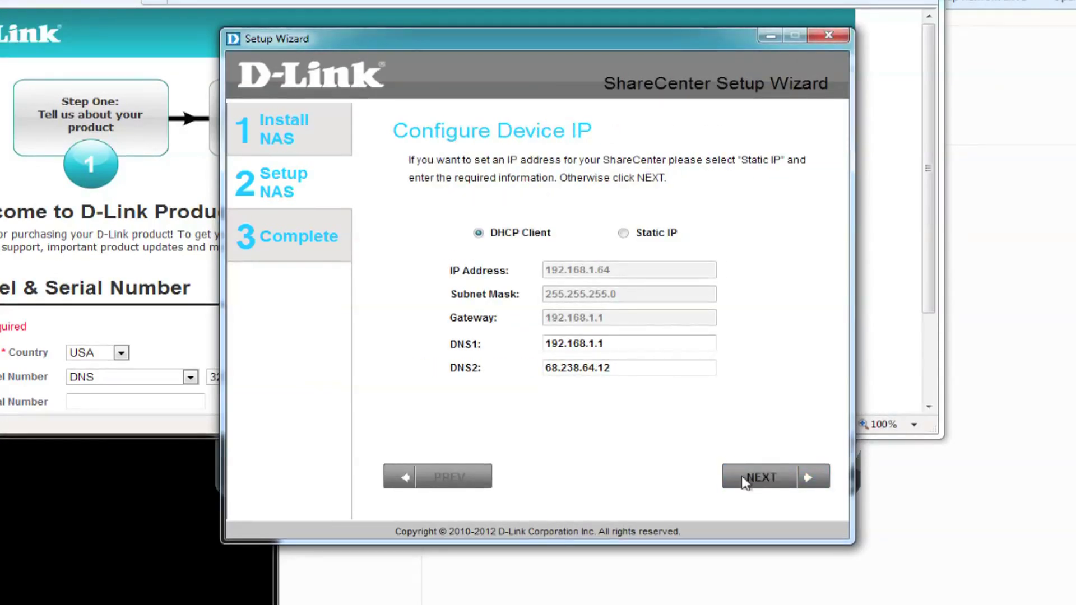
Step: Keep the DHCP network settings and decline setting up a DDNS account
left_click(743, 481)
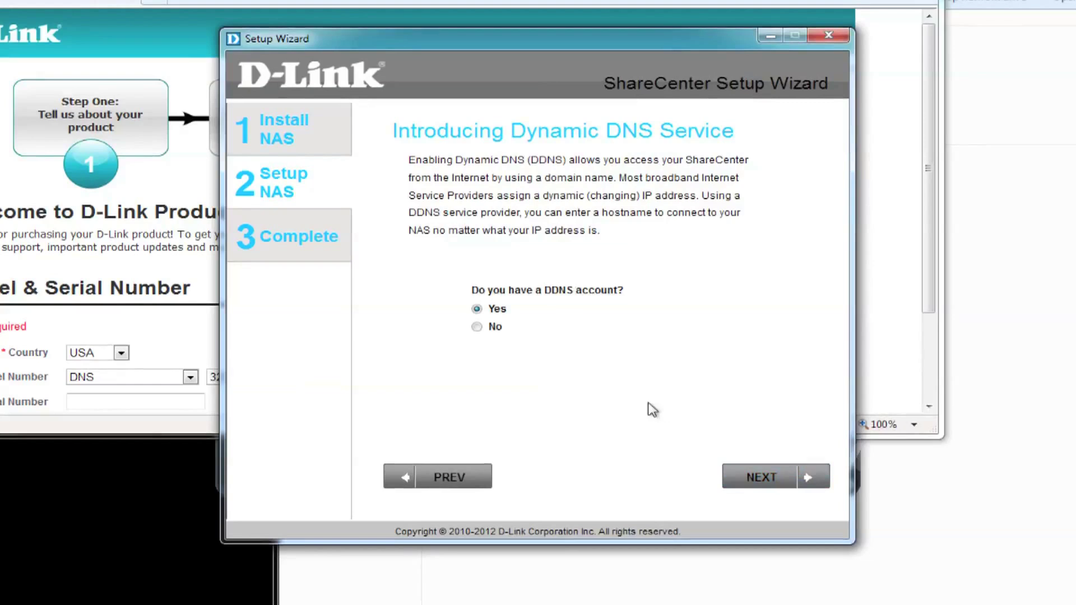
left_click(730, 477)
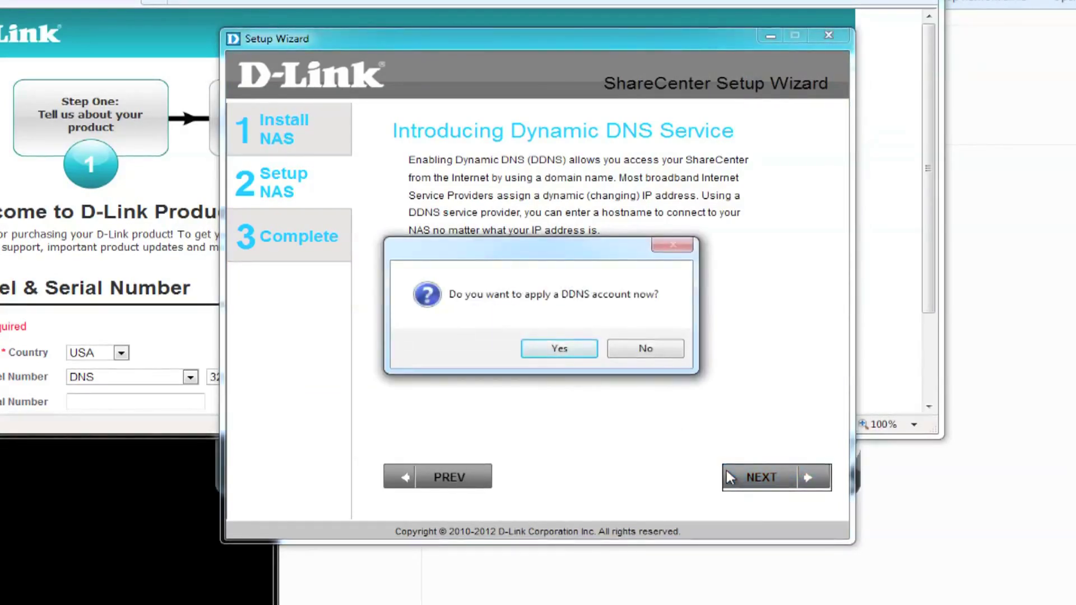
left_click(645, 348)
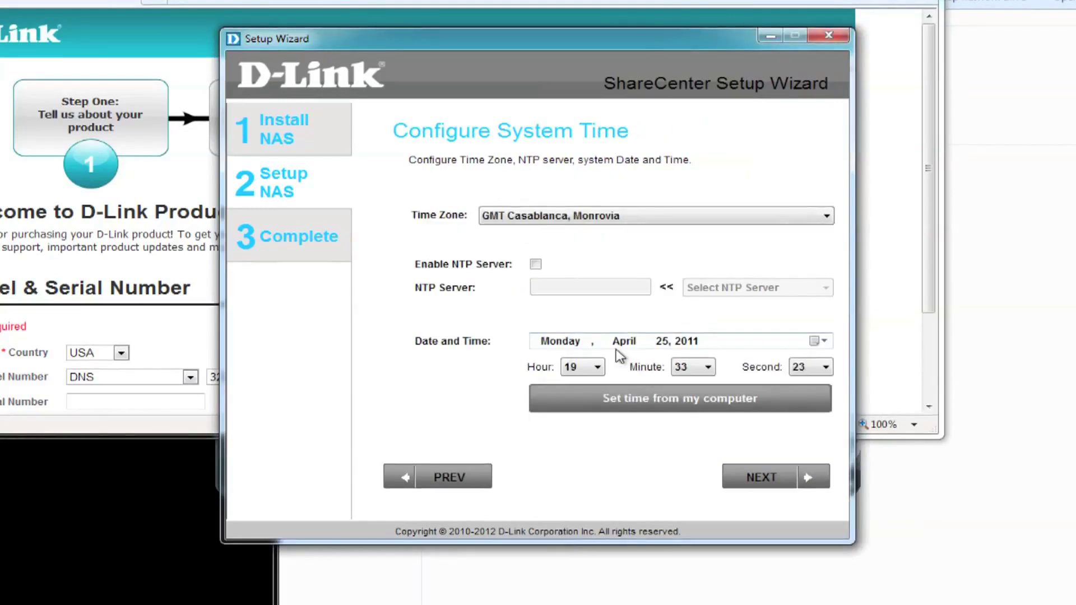
Step: Set the time zone to (GMT-08:00) Pacific Time with NTP server ntp1.dlink.com
left_click(595, 217)
scroll(589, 300, "up", 10)
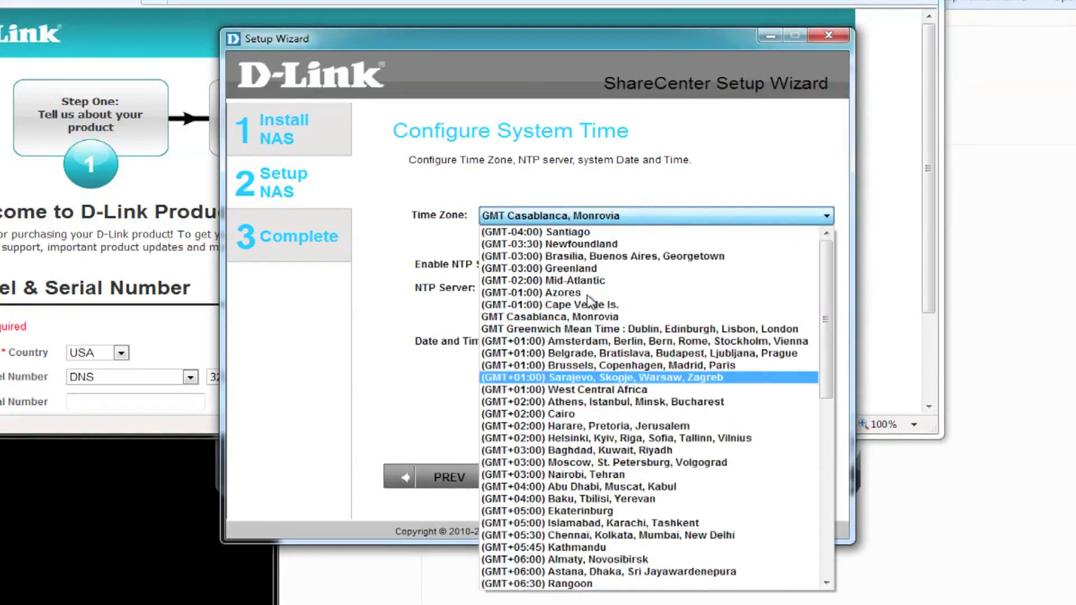
left_click(564, 281)
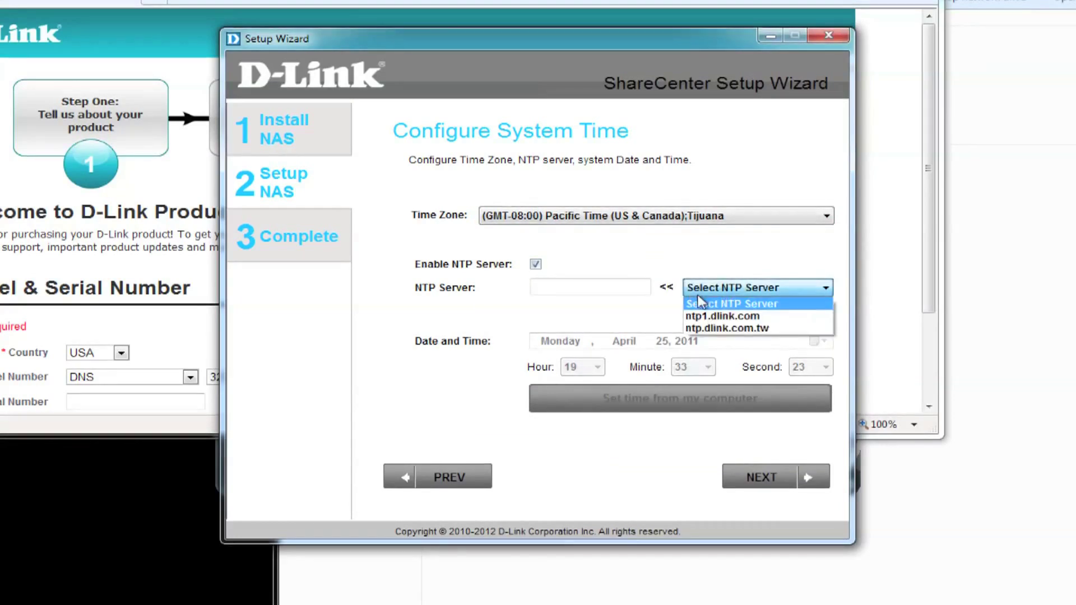
left_click(733, 466)
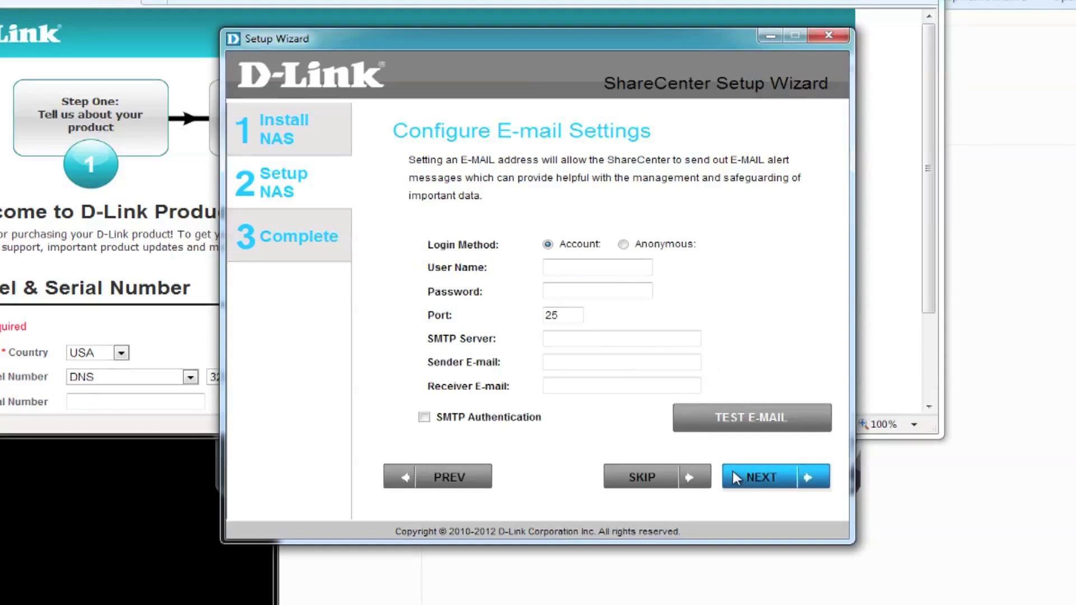
Step: Skip e-mail alerts and combine both drives into a RAID 0 volume
left_click(663, 480)
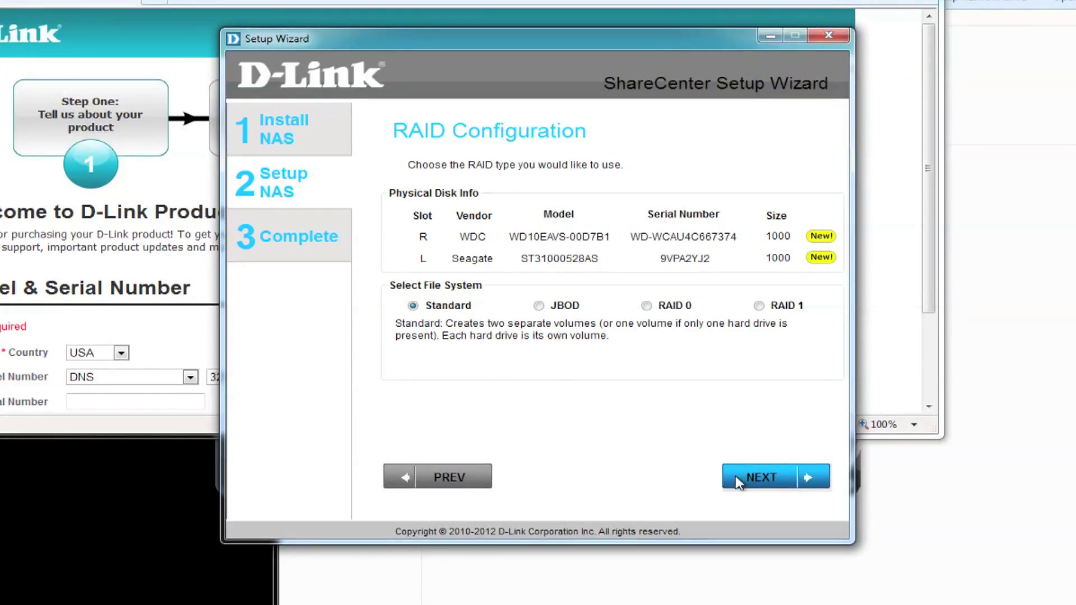
left_click(647, 306)
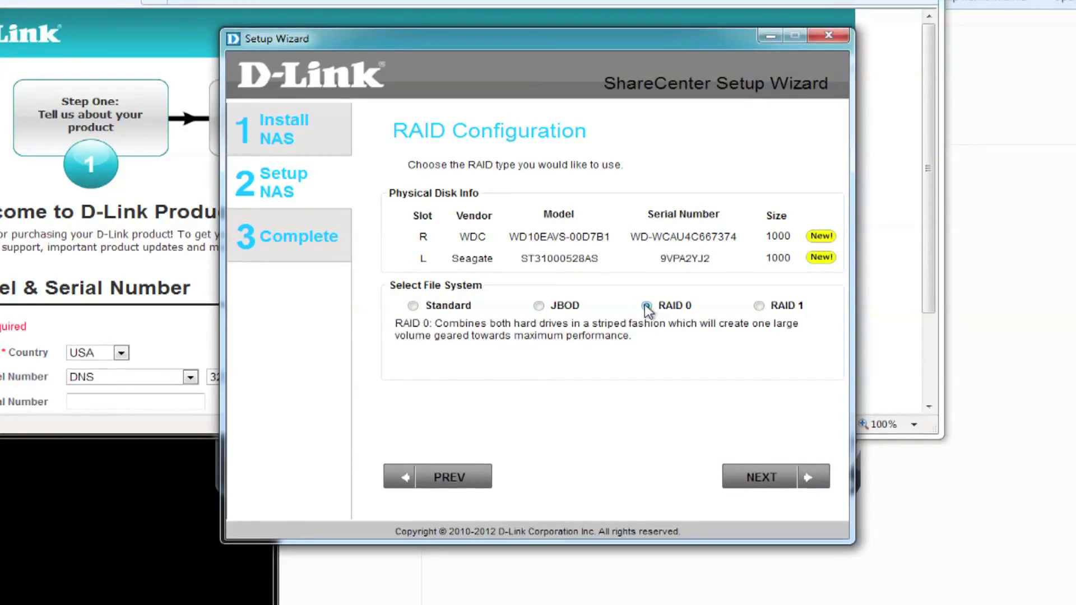
left_click(735, 482)
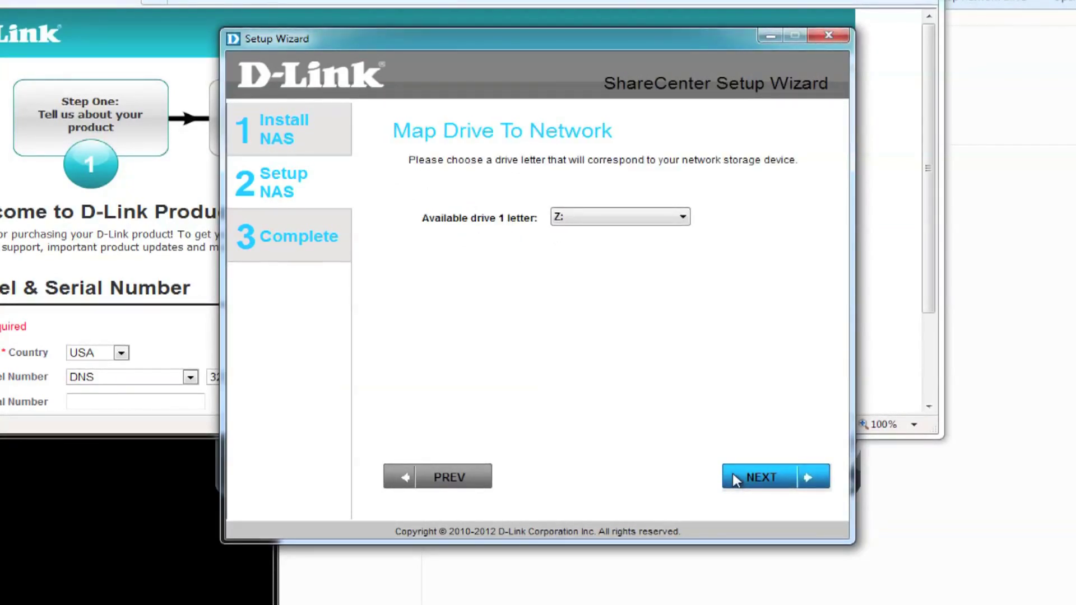
Step: Keep Z: as the drive letter and format the drives into the 1951GB RAID 0 Volume_1
left_click(736, 481)
left_click(735, 482)
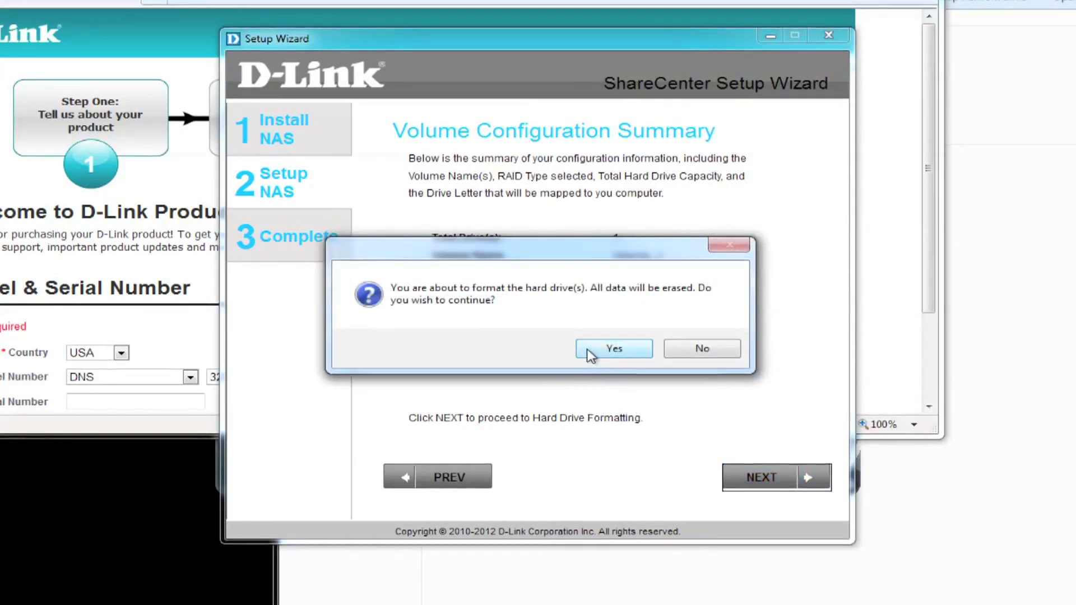
left_click(589, 349)
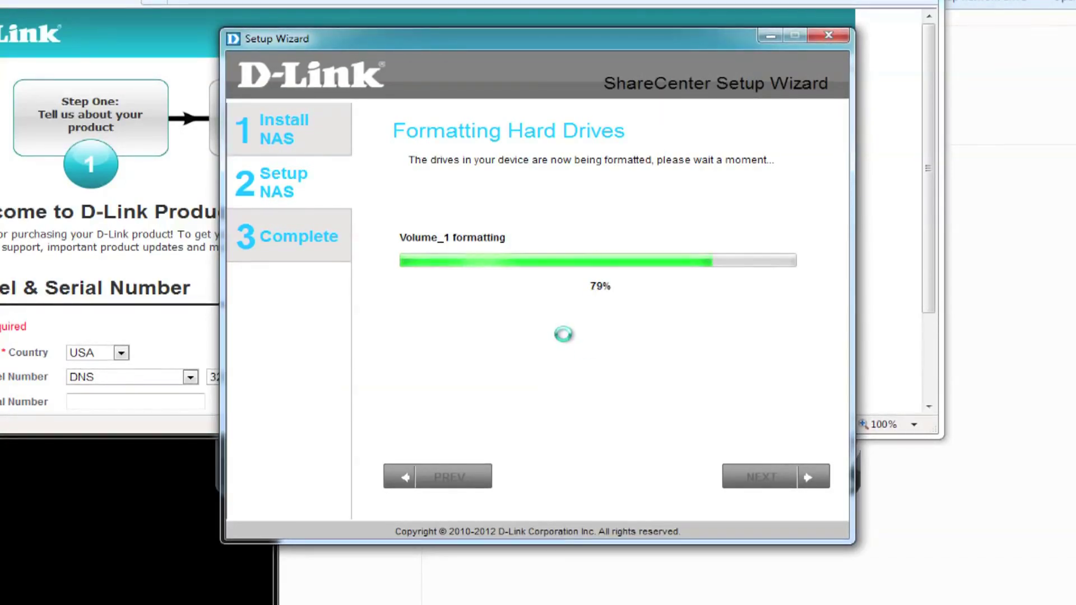
left_click(738, 476)
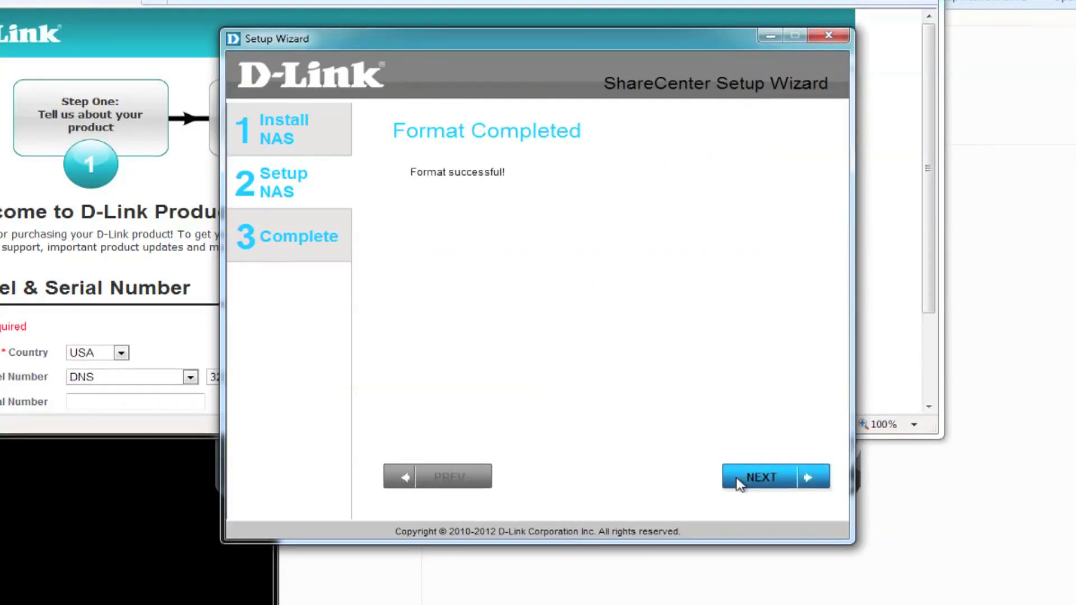
Step: Install the AjaXplorer, Audio Streamer, Blog and Photo Center add-ons, then reach Setup Is Complete
left_click(738, 481)
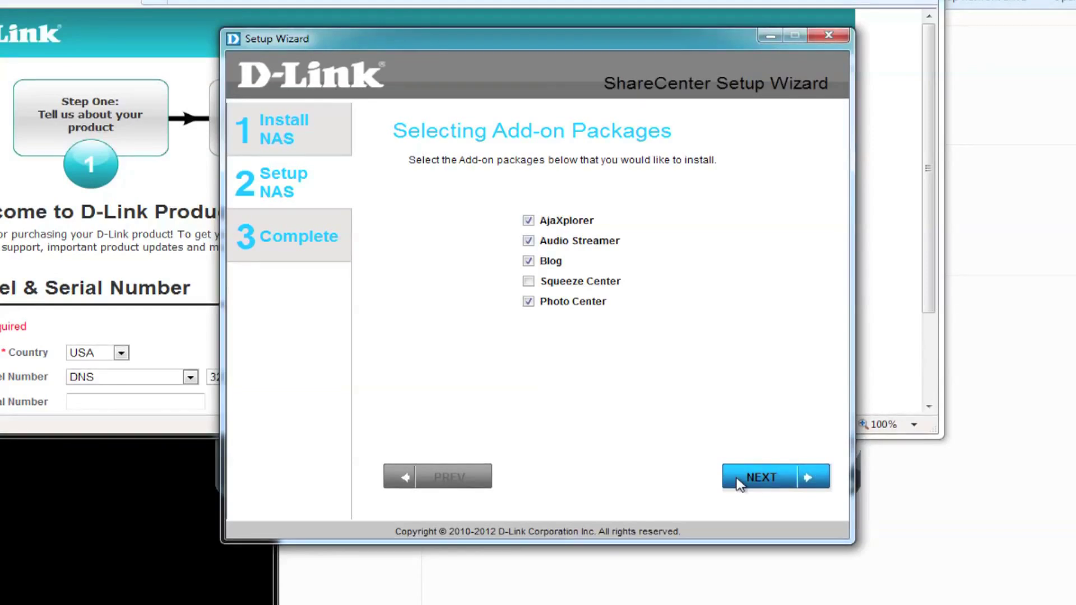
left_click(738, 482)
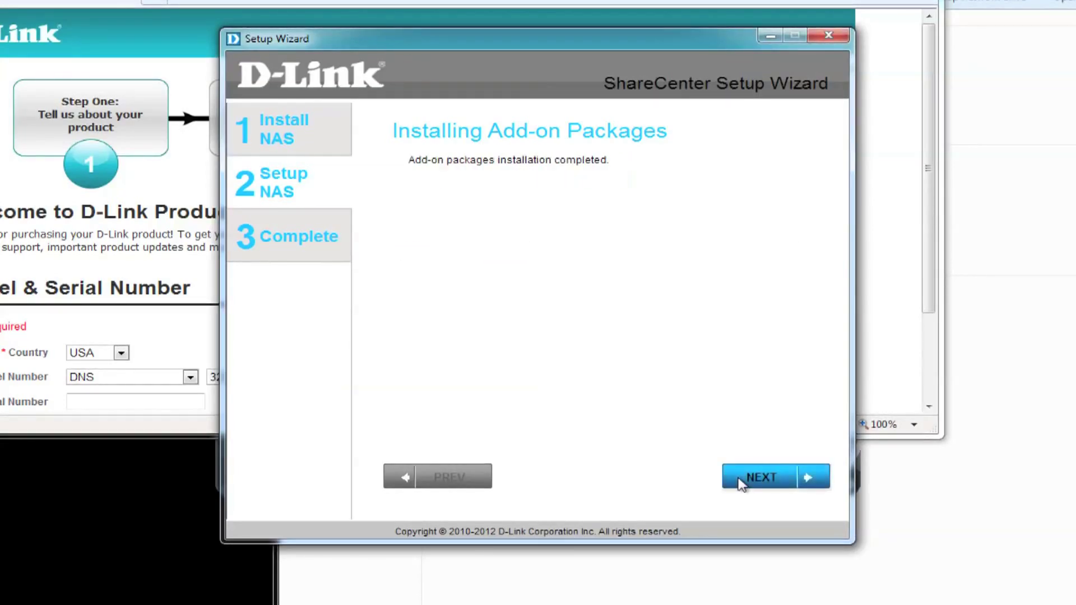
left_click(740, 480)
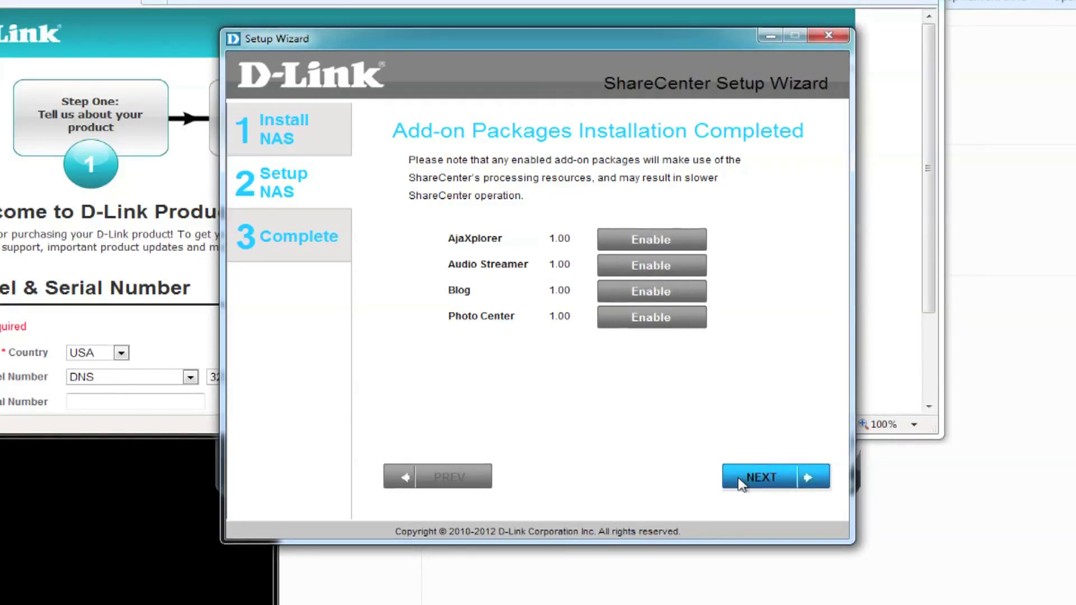
left_click(741, 481)
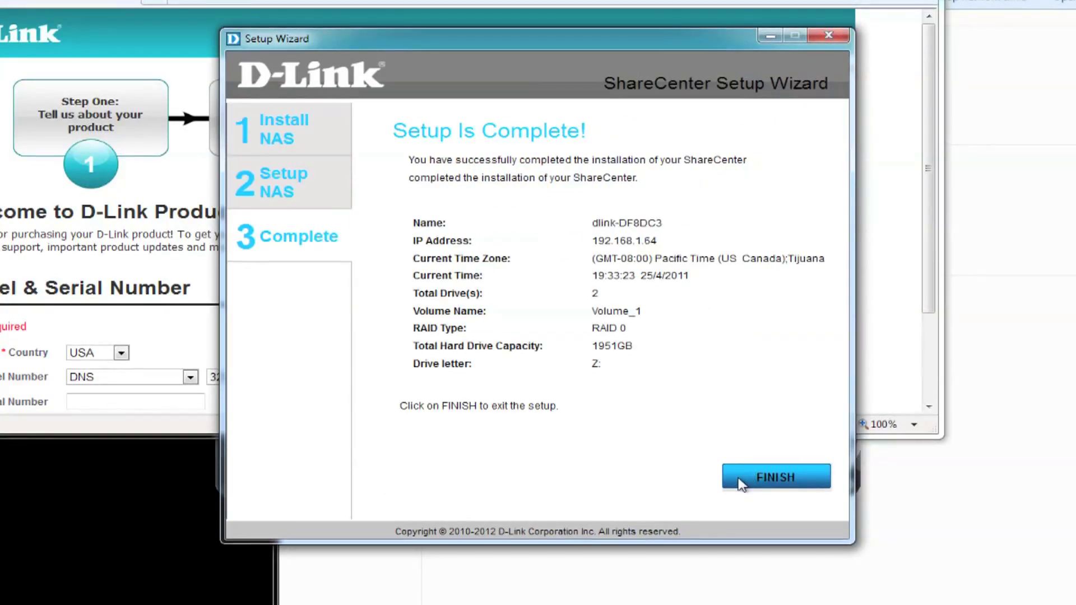
Step: Finish the wizard, leaving the D-Link Product Registration page open
left_click(776, 477)
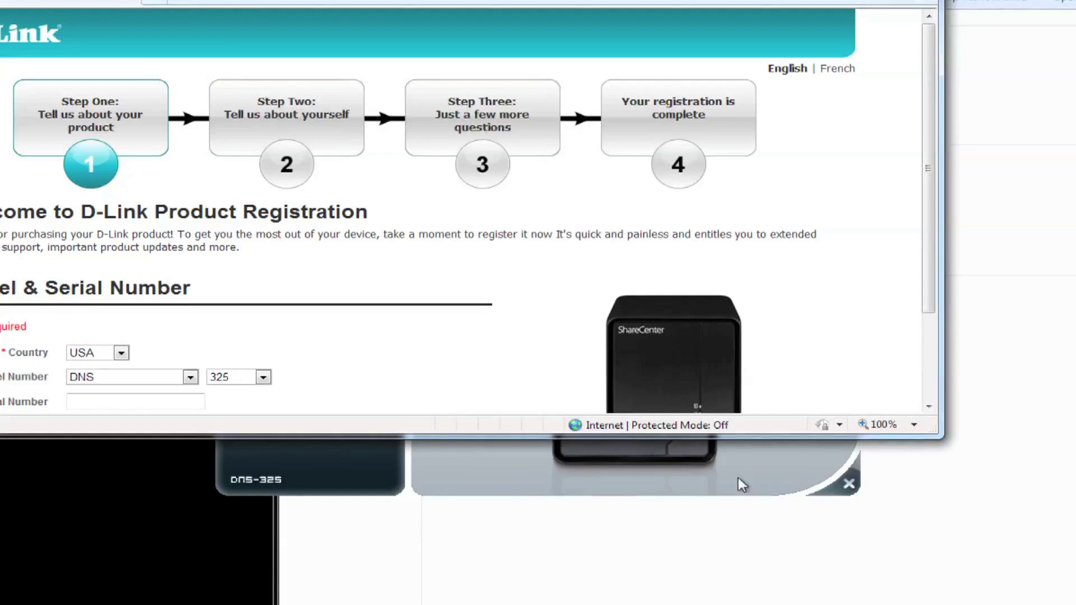